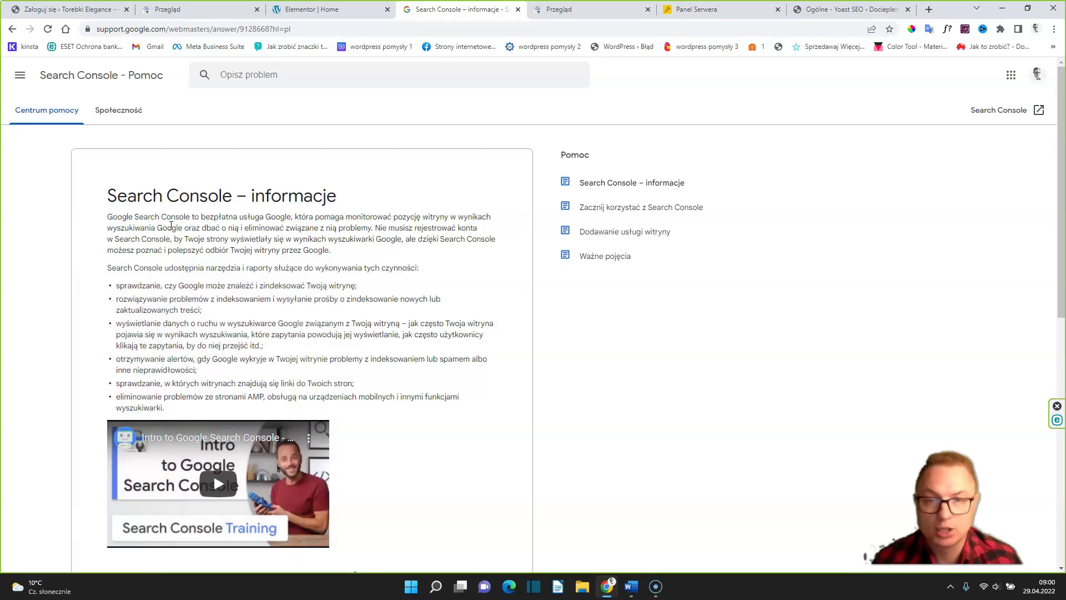
- Switch to the Yoast SEO features page in WordPress and view the XML sitemap generated for dociepleniapianapur.pl
click(865, 9)
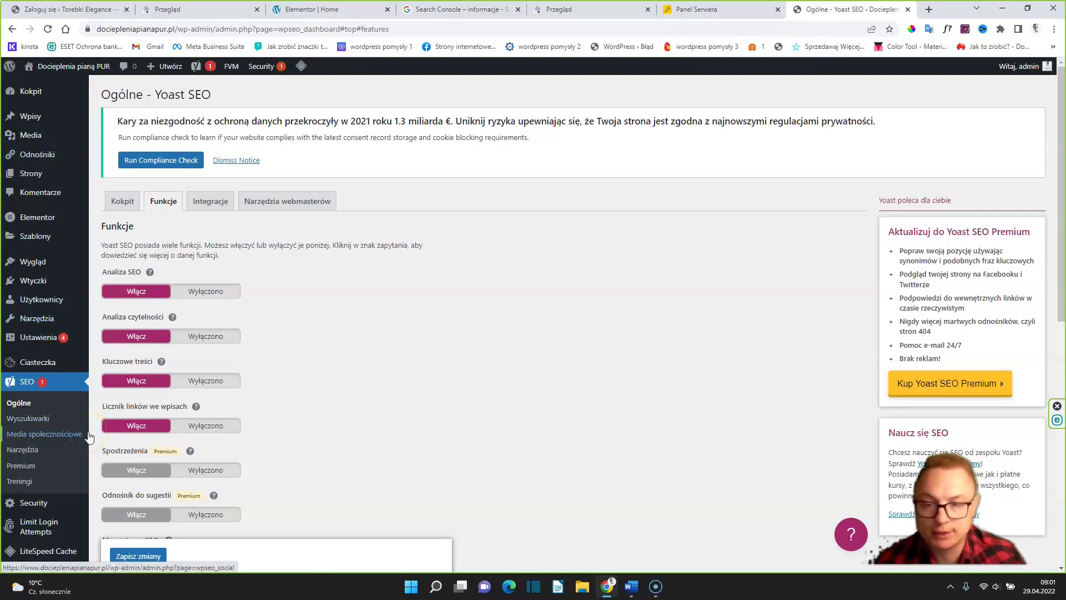
scroll(202, 404, down, 2)
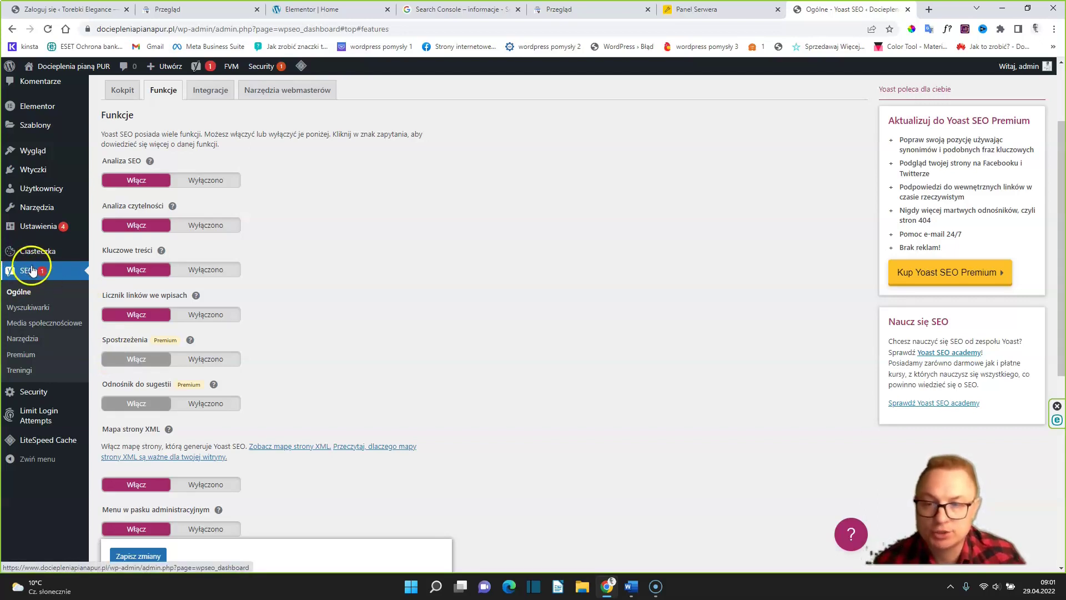
click(35, 299)
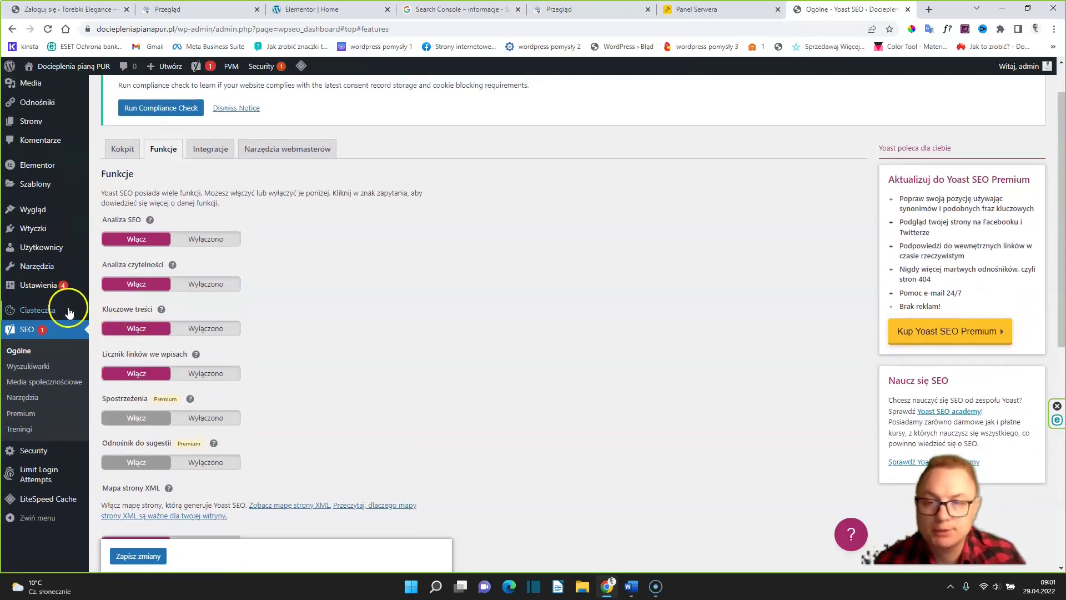
scroll(66, 309, up, 1)
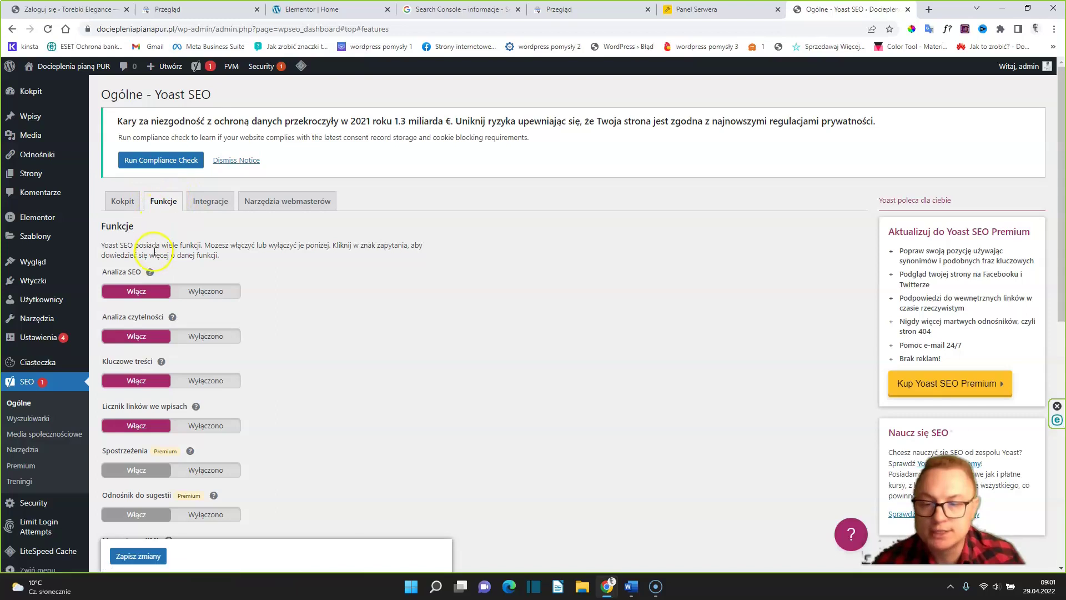
scroll(161, 256, down, 4)
scroll(133, 280, down, 1)
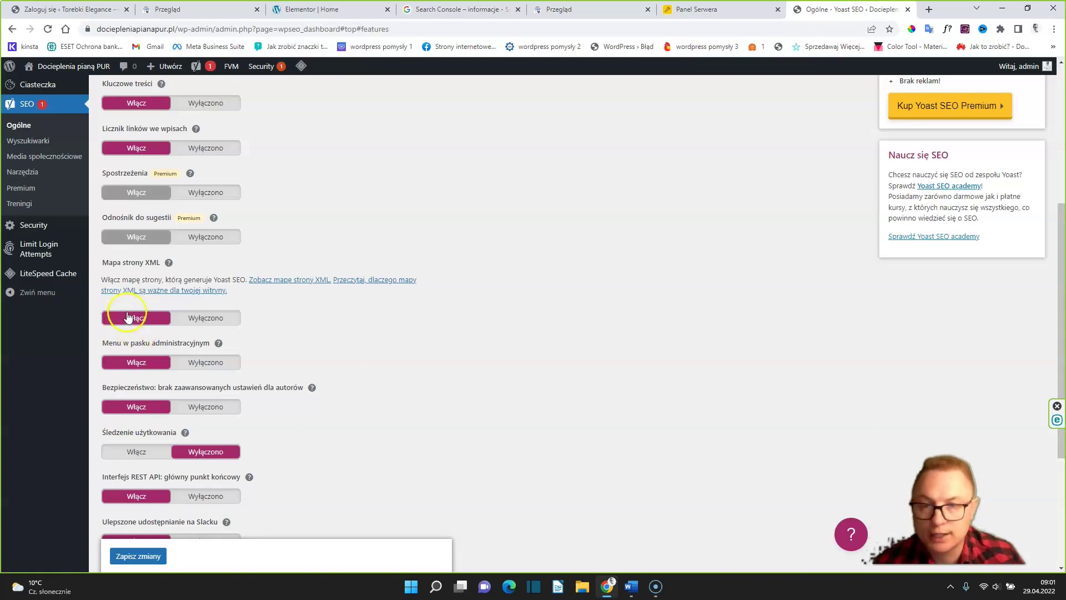
click(170, 264)
click(170, 264)
click(171, 263)
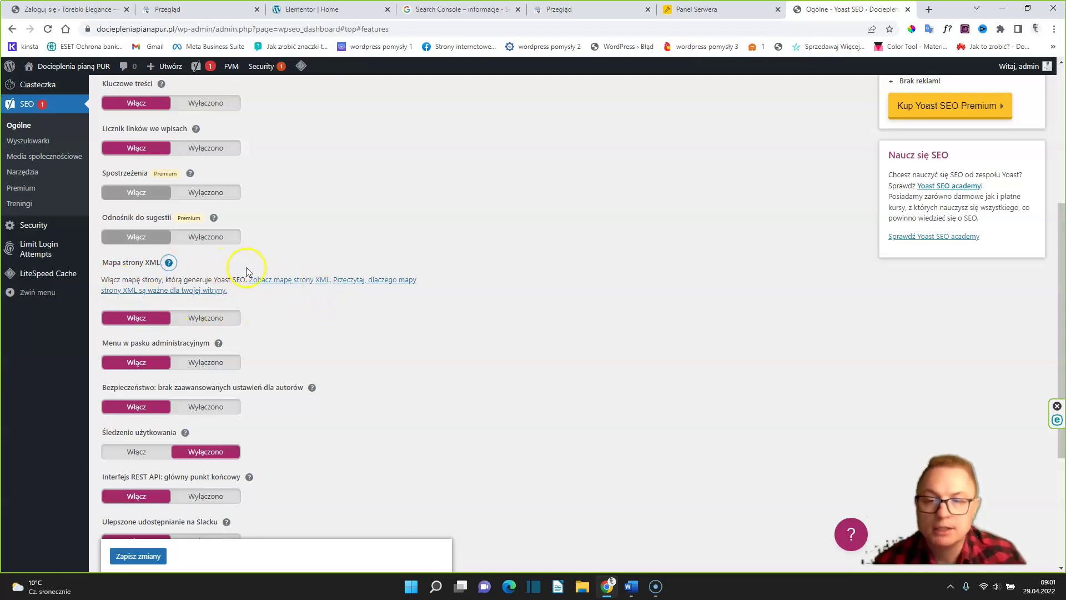
click(268, 286)
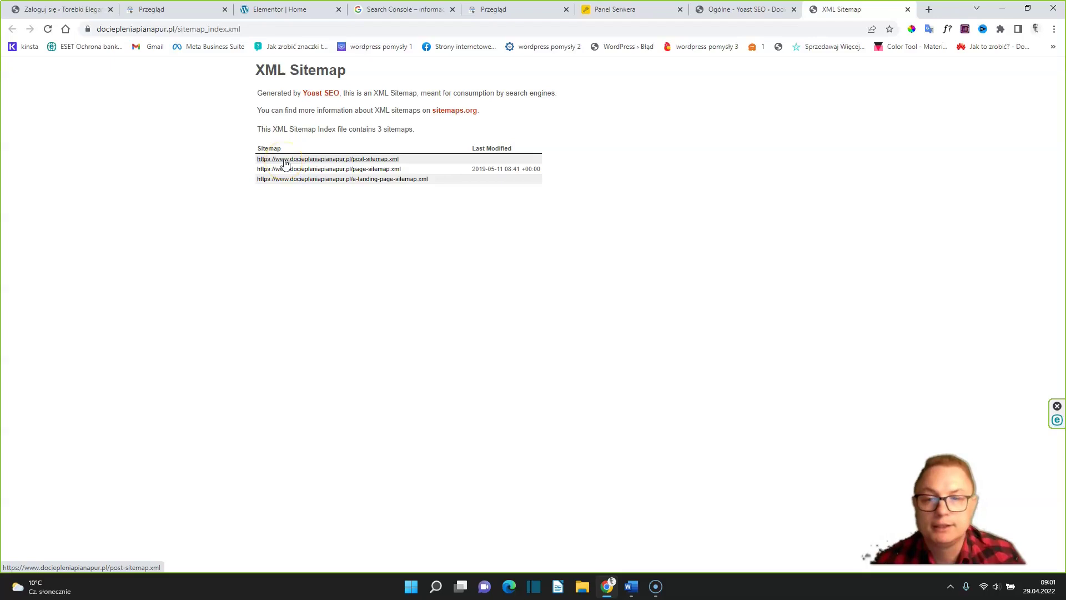
- Copy the full address of the XML sitemap index page
drag(244, 29, 65, 21)
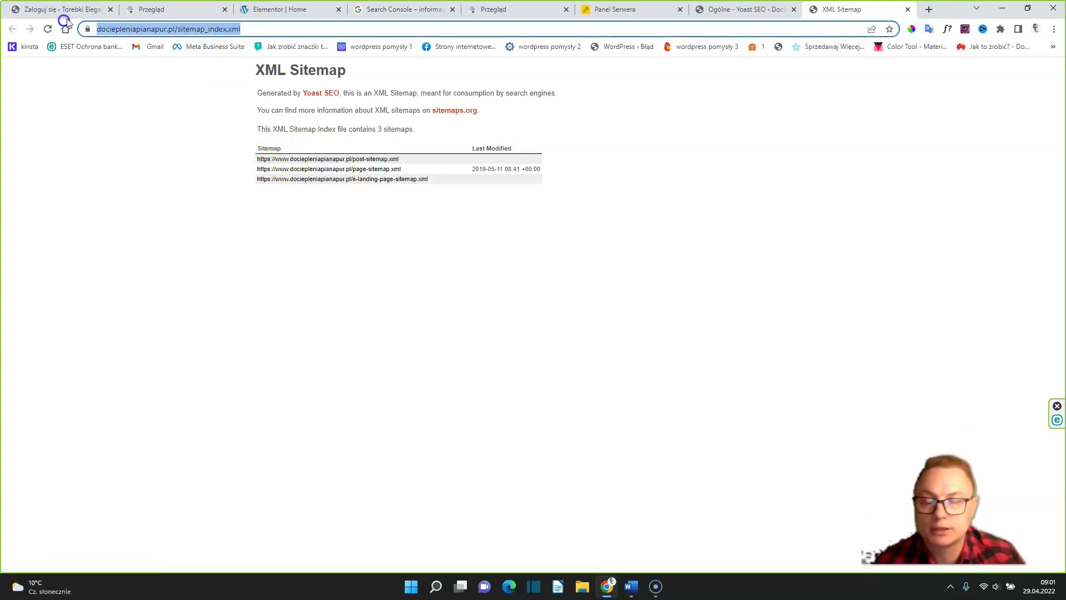
right_click(160, 32)
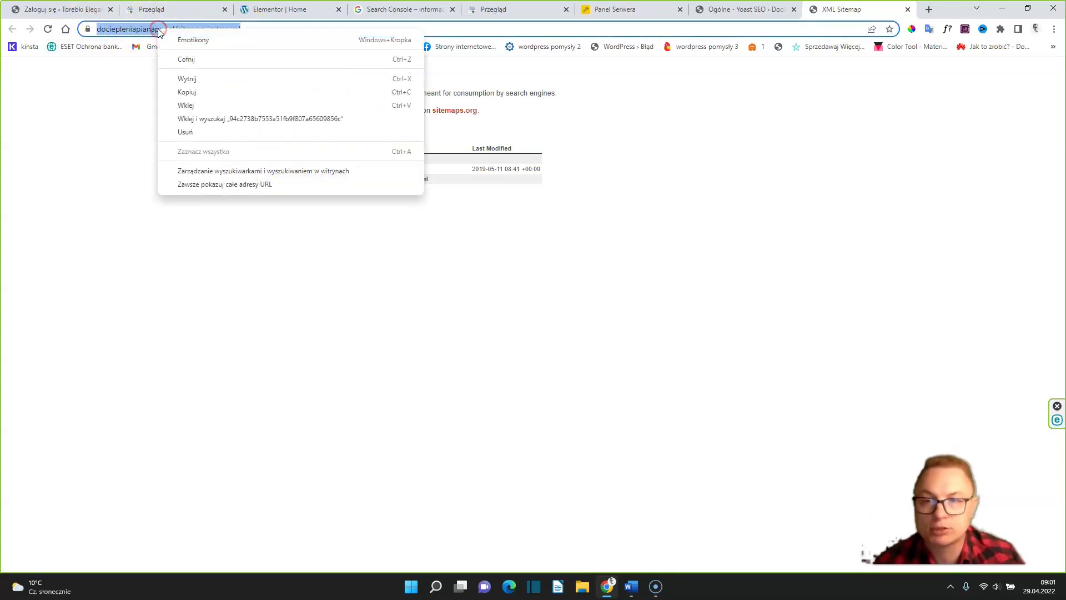
click(174, 99)
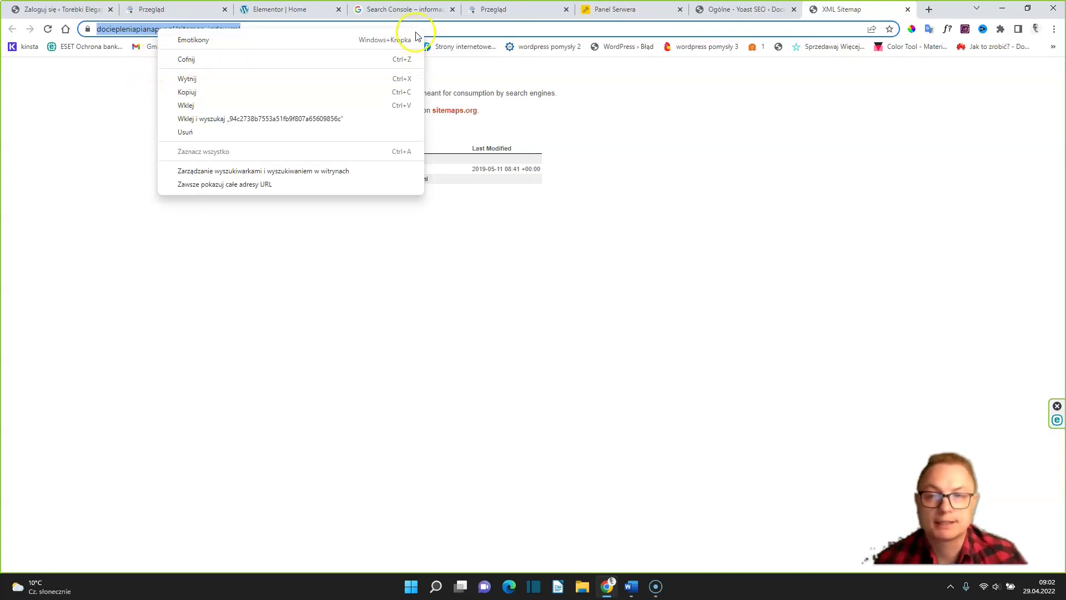
- Switch to Google Search Console and start adding a new property
click(516, 9)
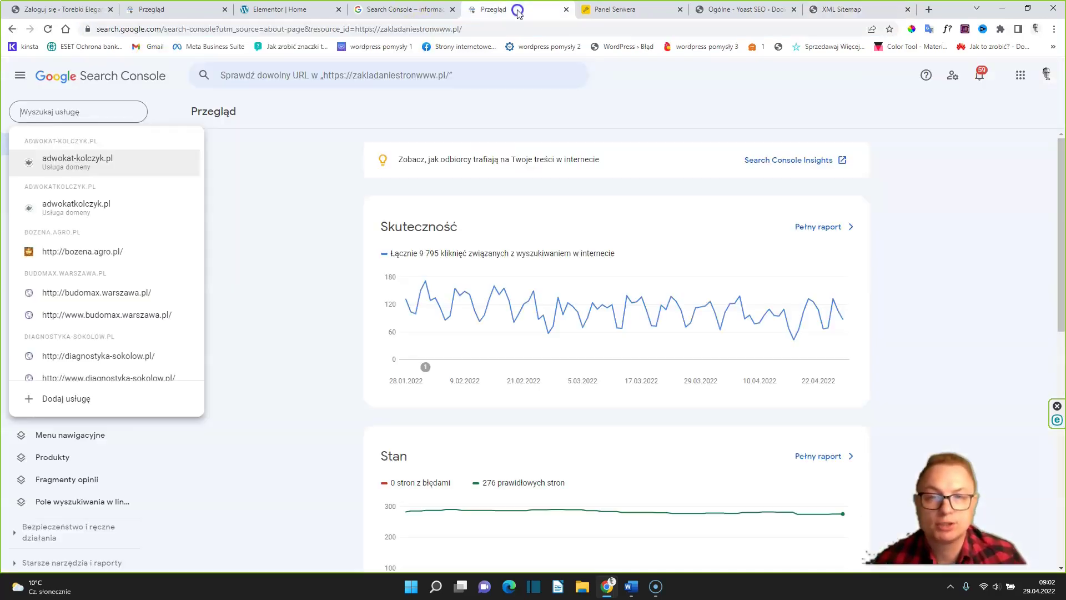
click(278, 160)
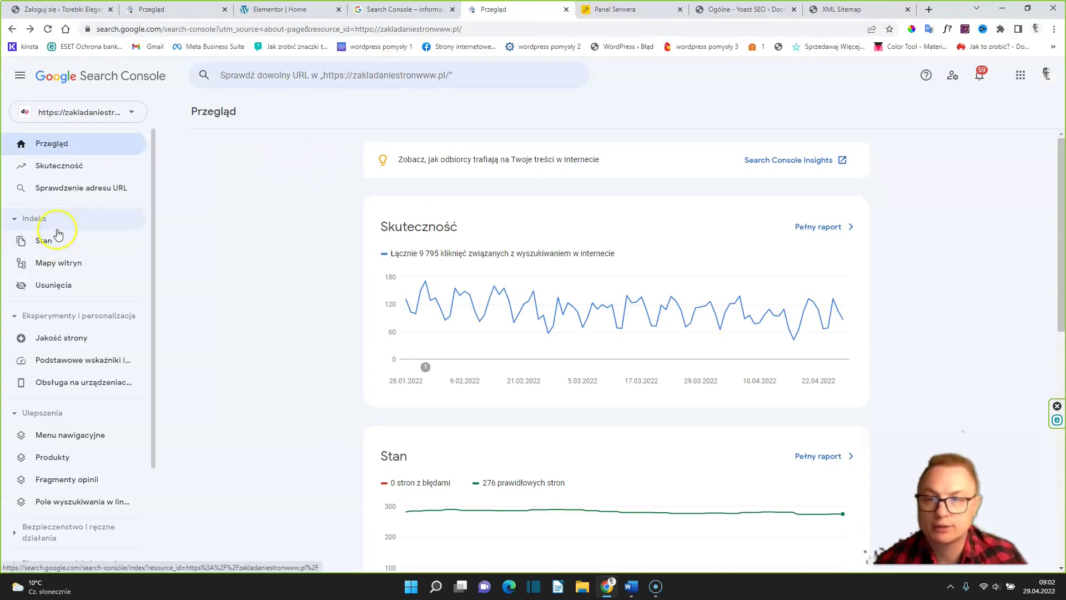
click(71, 117)
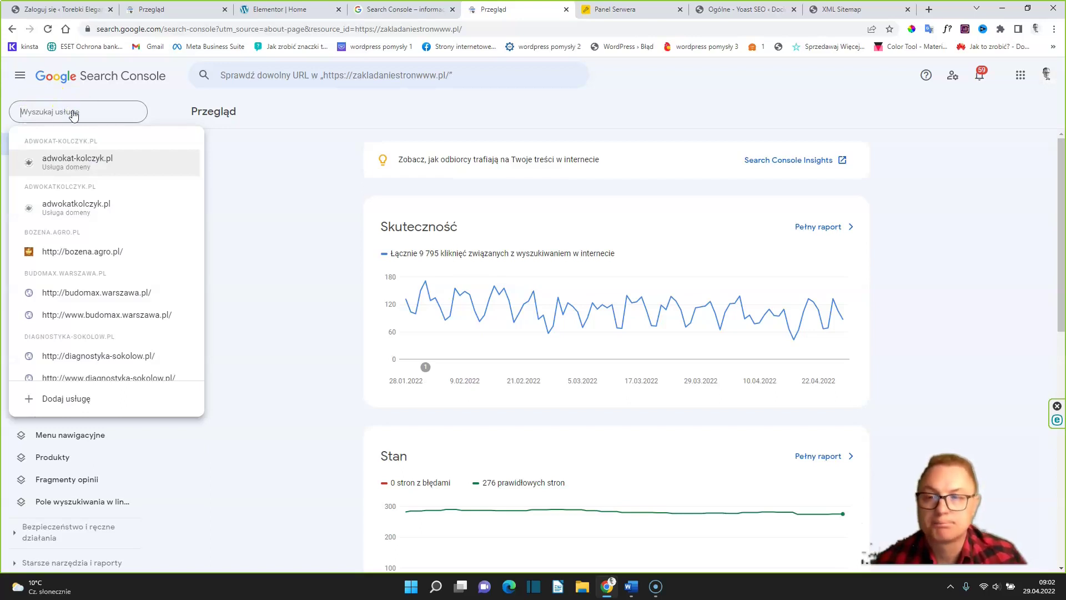
click(65, 400)
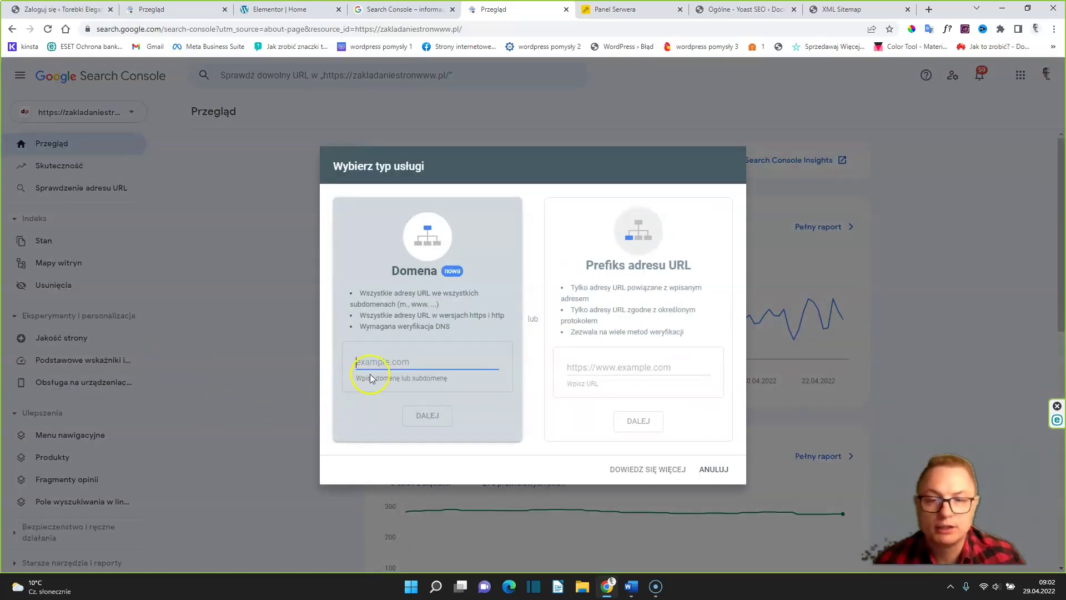
- Copy only the domain name dociepleniapianapur.pl from the address of the XML sitemap page
click(841, 9)
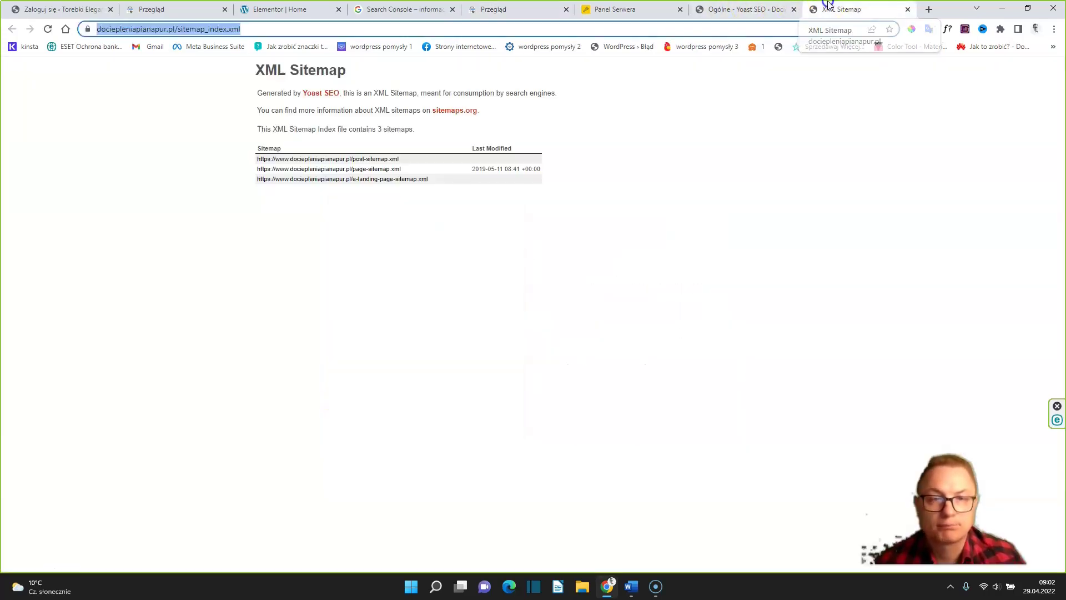
click(167, 28)
drag(221, 31, 141, 28)
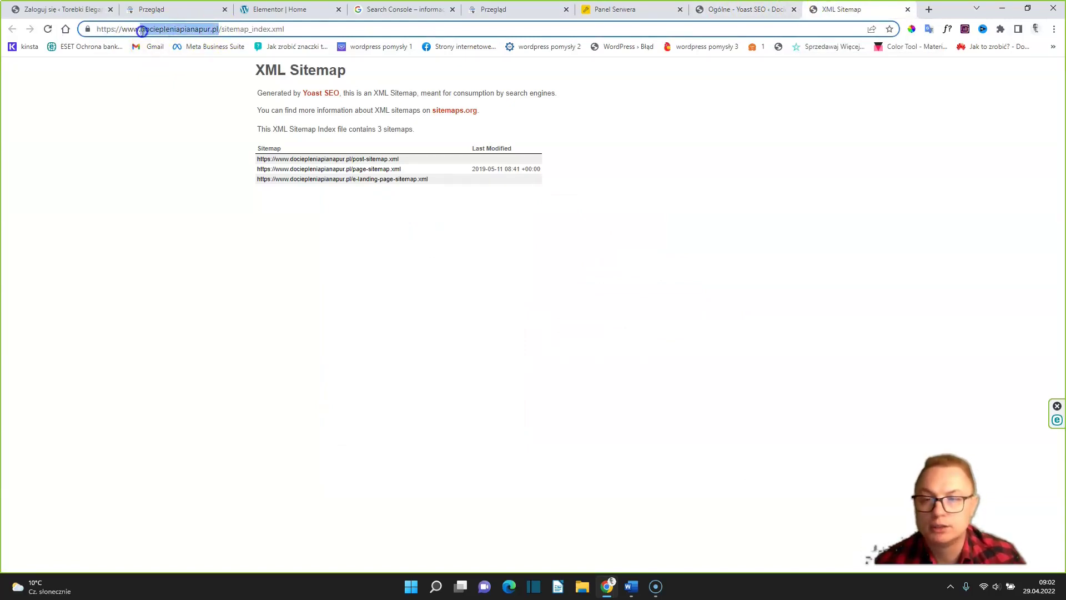
right_click(143, 28)
click(172, 92)
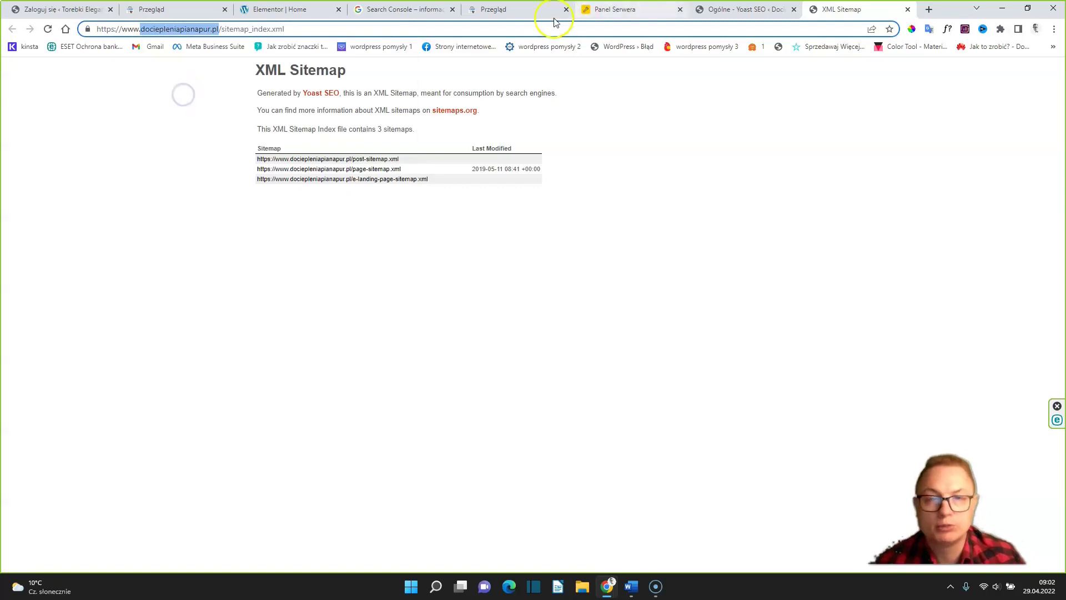
- Enter dociepleniapianapur.pl as a Domain-type property in Search Console and continue to the DNS ownership verification
click(389, 9)
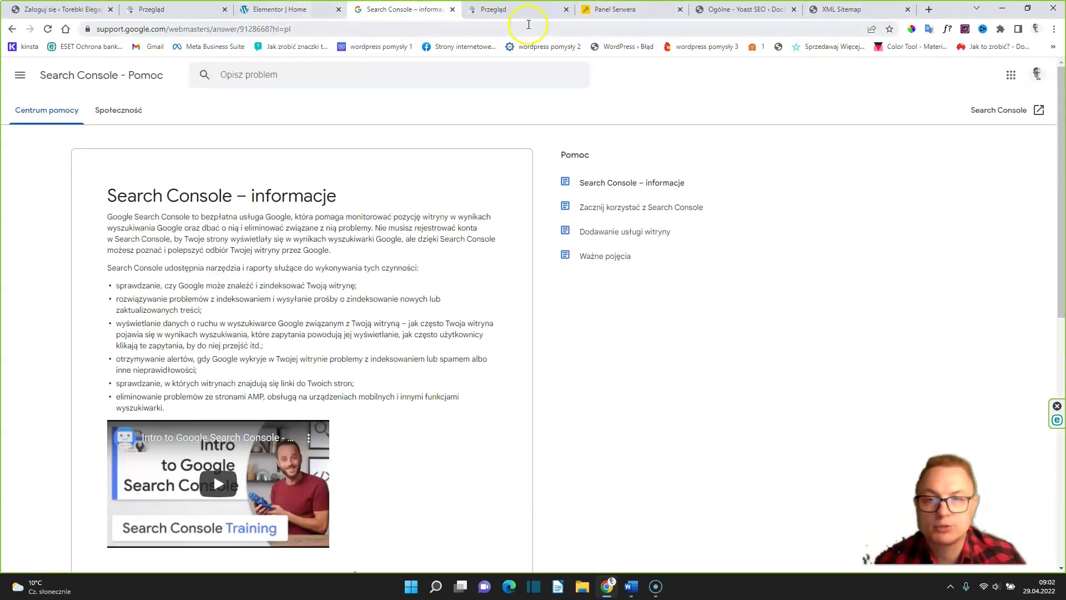
click(514, 9)
key(ctrl+v)
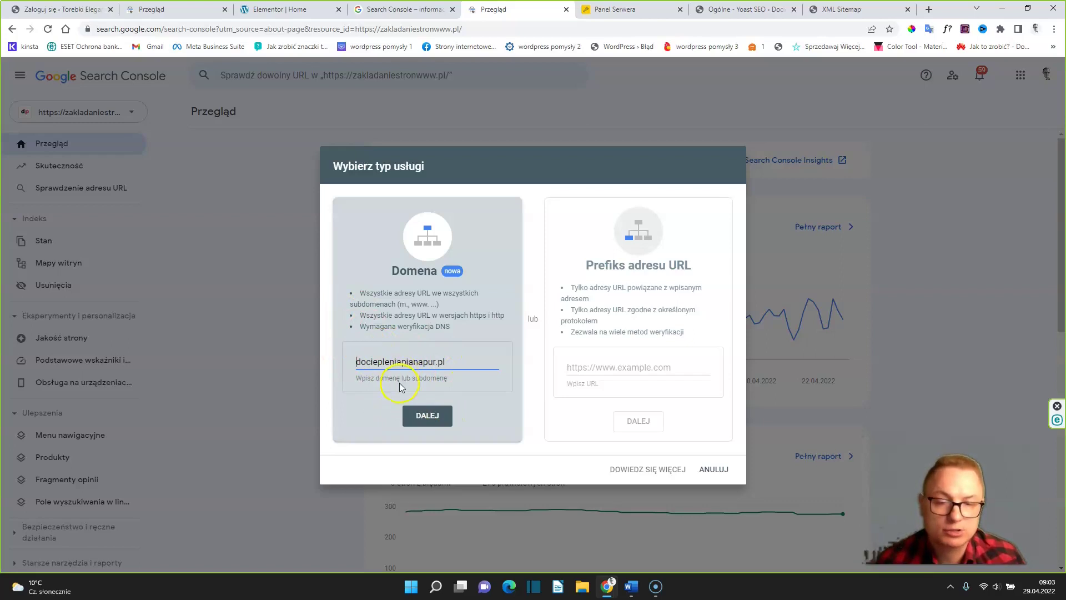
click(419, 417)
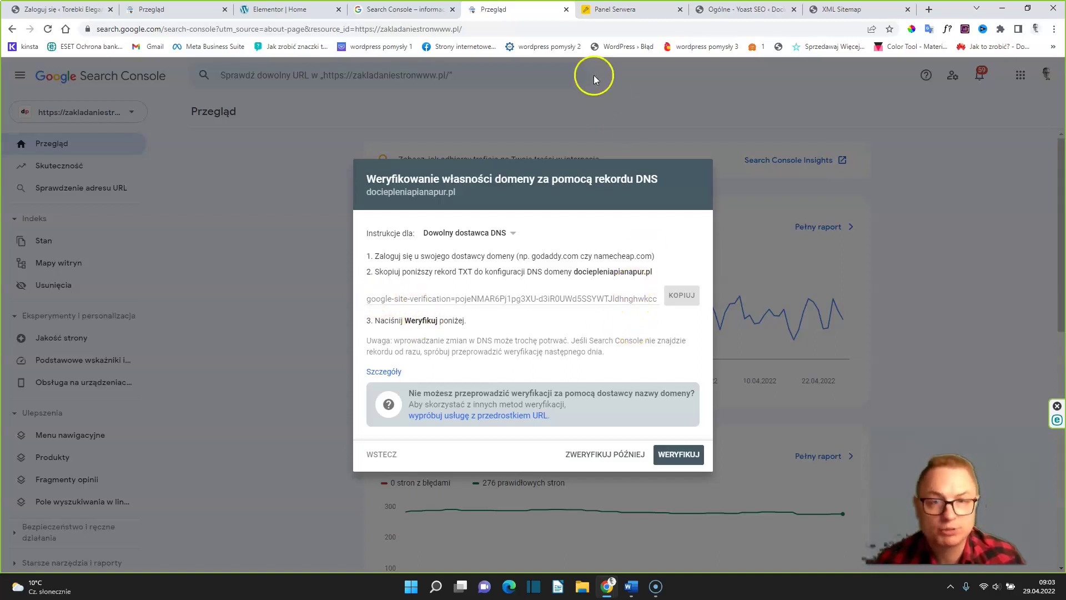
- Switch to the DirectAdmin hosting panel and open the DNS zone editor for dociepleniapianapur.pl
click(608, 9)
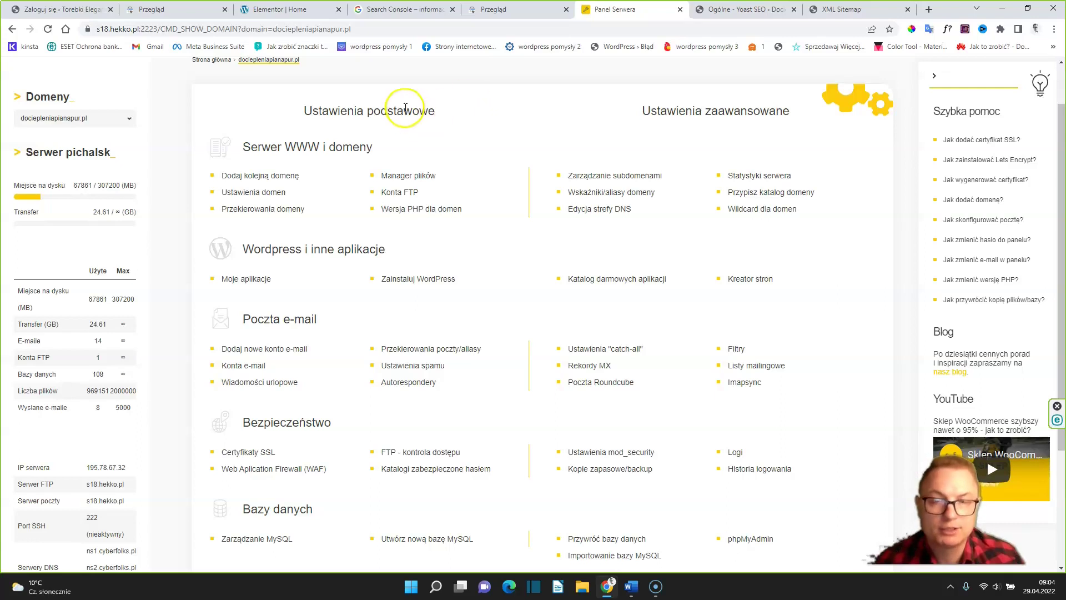
scroll(280, 125, up, 1)
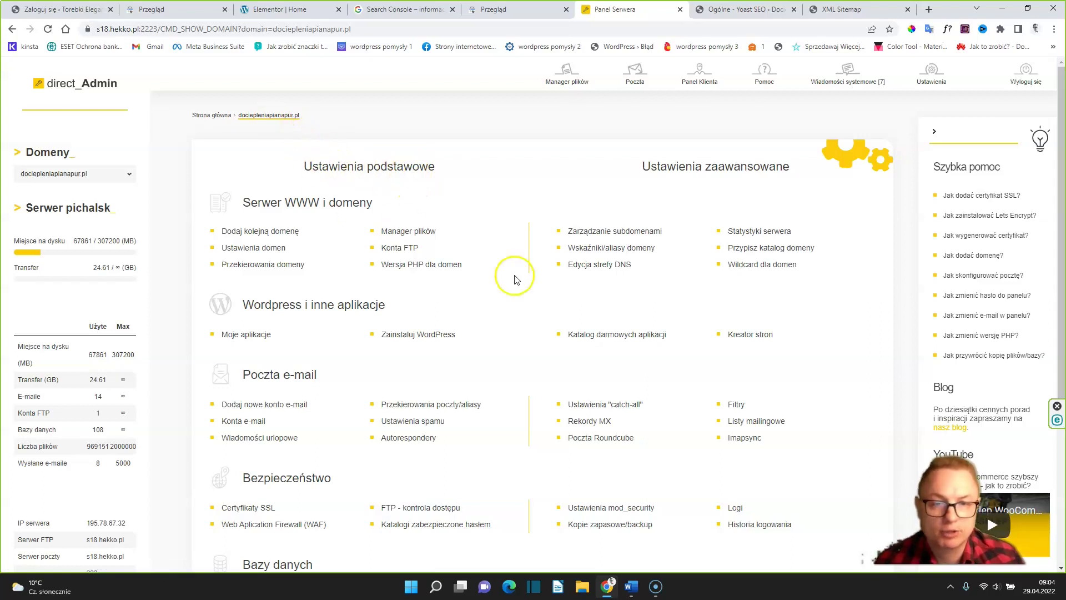
click(581, 265)
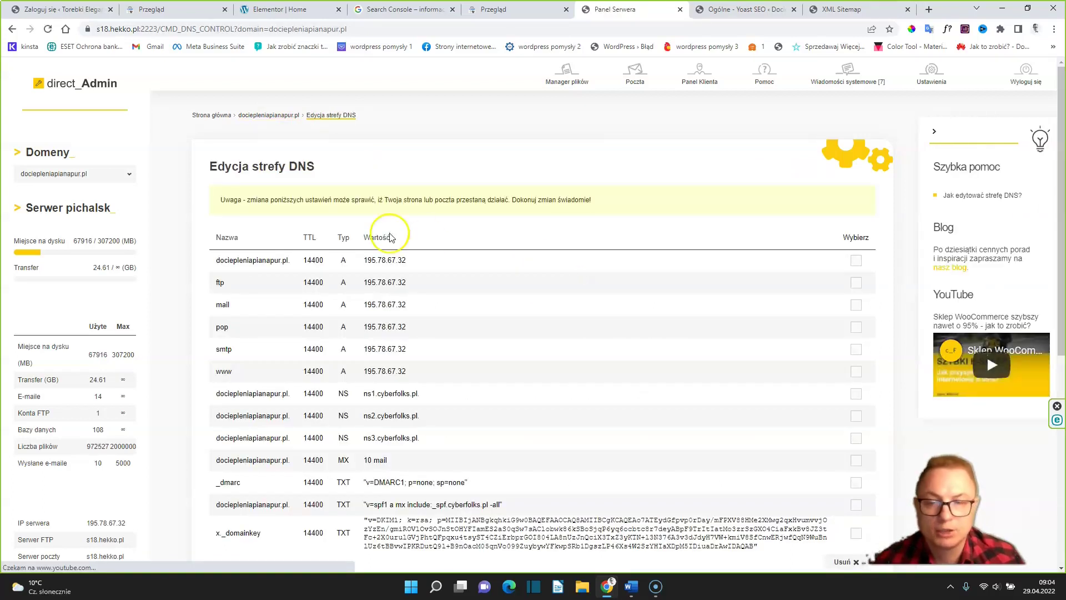
- Enter dociepleniapianapur.pl. with a trailing dot as the name of a new TXT record in the DNS zone
scroll(361, 234, down, 2)
scroll(317, 255, down, 4)
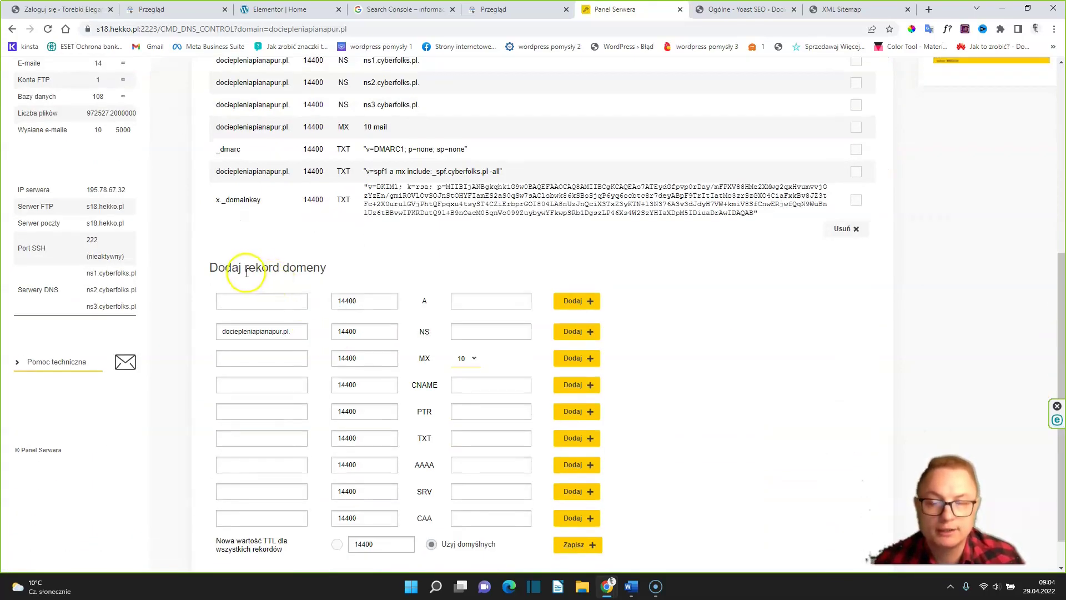
scroll(289, 289, down, 1)
scroll(289, 288, down, 1)
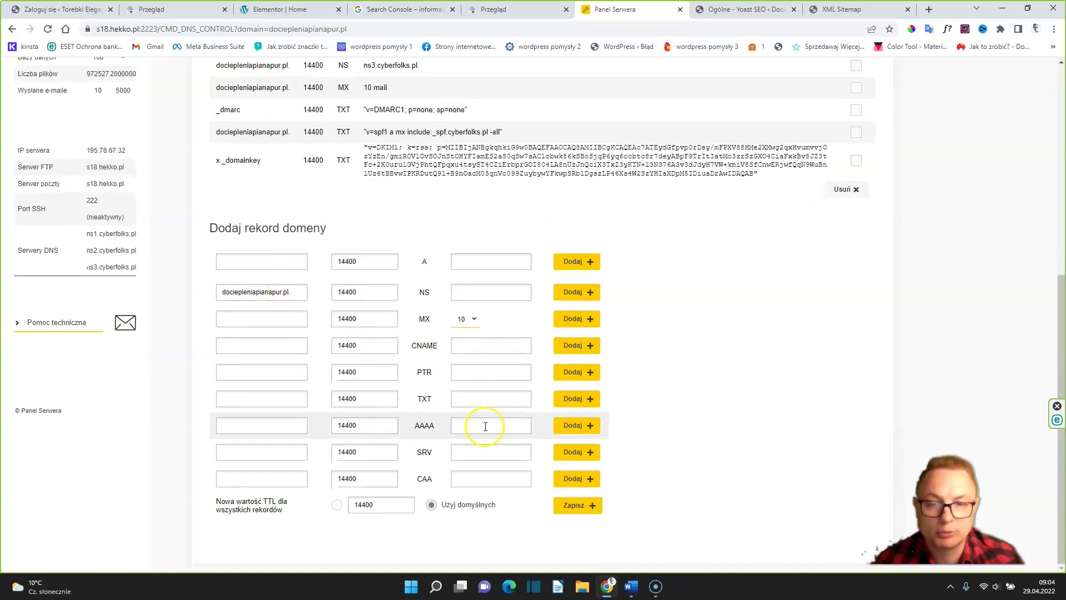
click(279, 397)
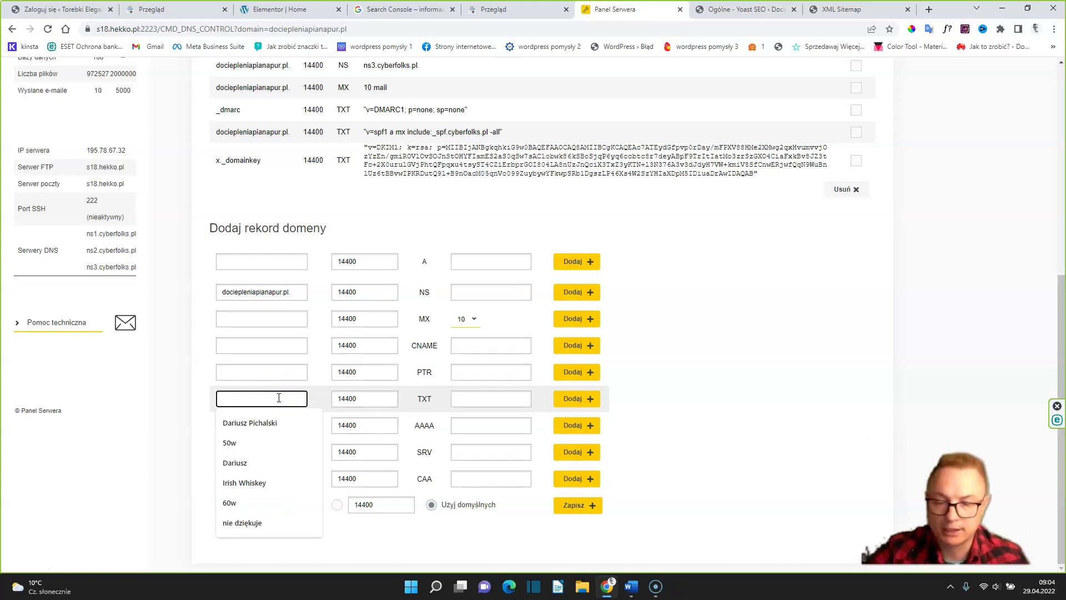
key(ctrl+v)
click(224, 398)
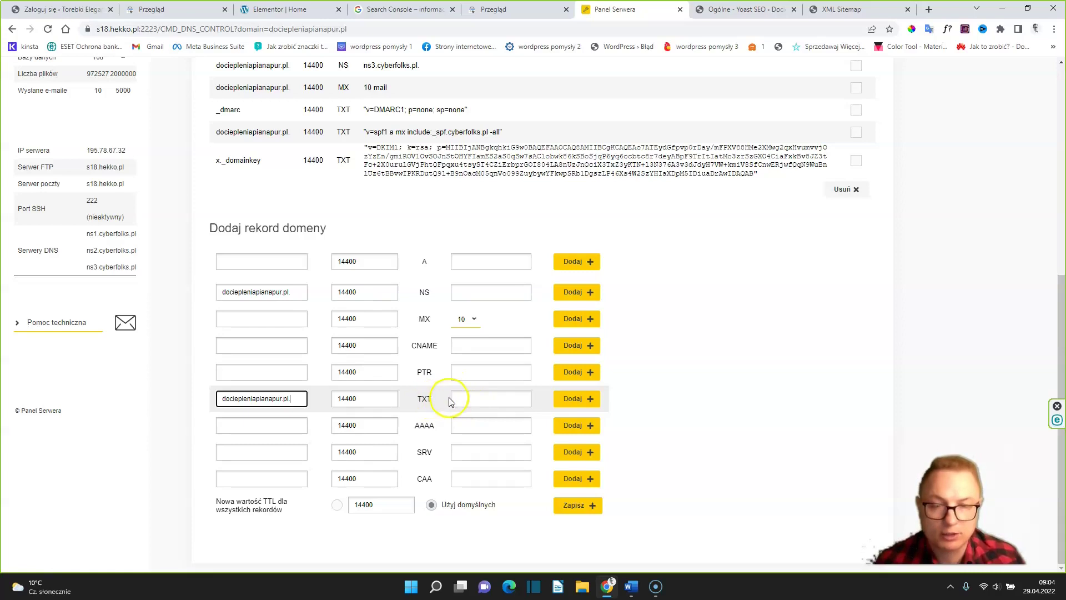
- Copy the google-site-verification TXT record from the domain verification dialog in Search Console
click(482, 12)
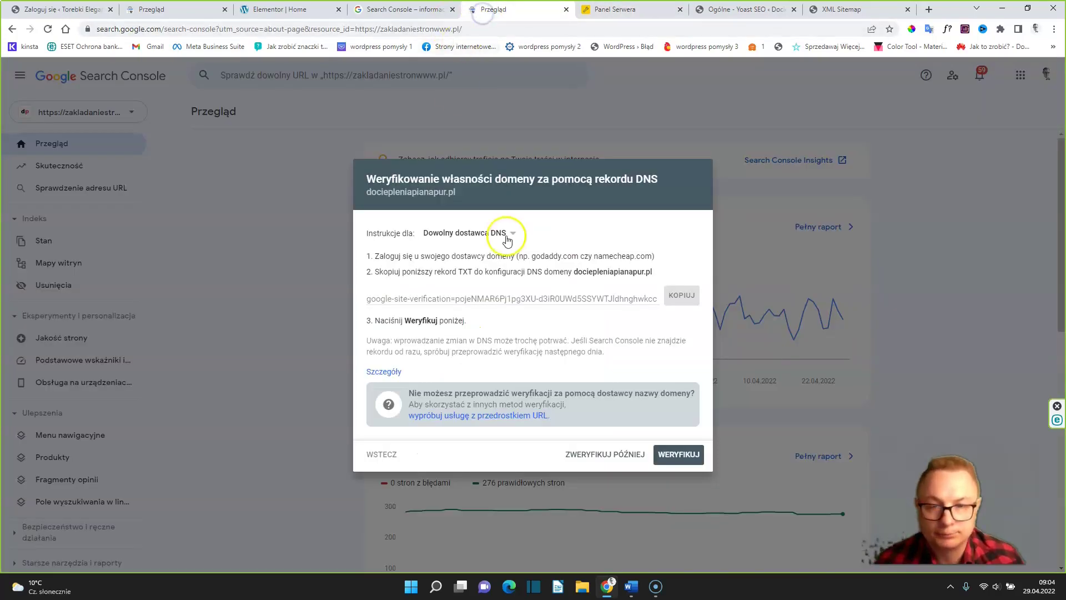
drag(443, 294, 673, 295)
click(674, 296)
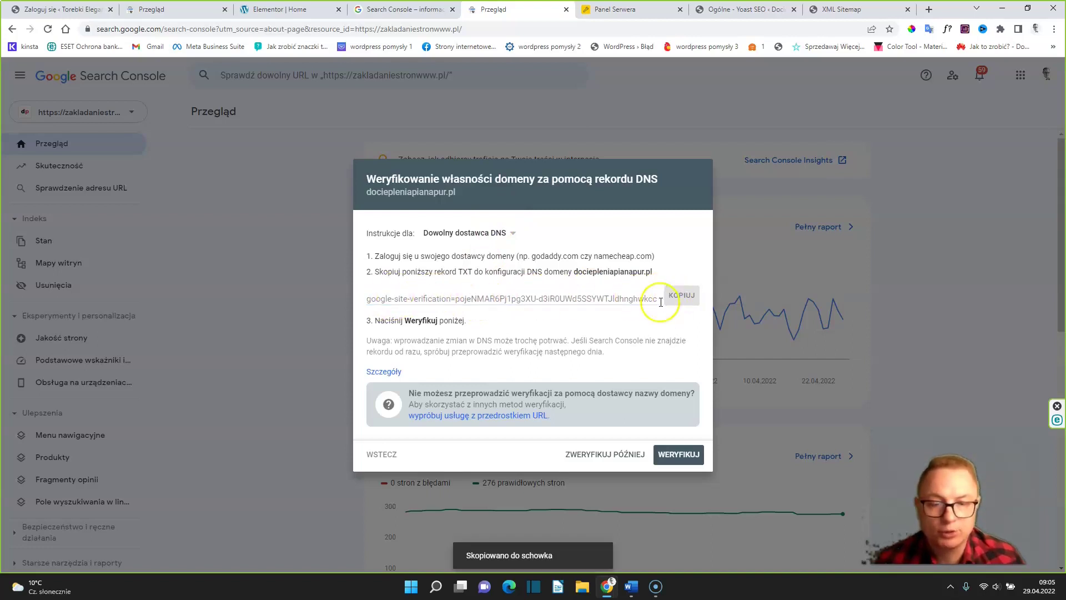
- Paste the Google site verification code as the TXT record's value in the hosting panel and add the record
click(627, 12)
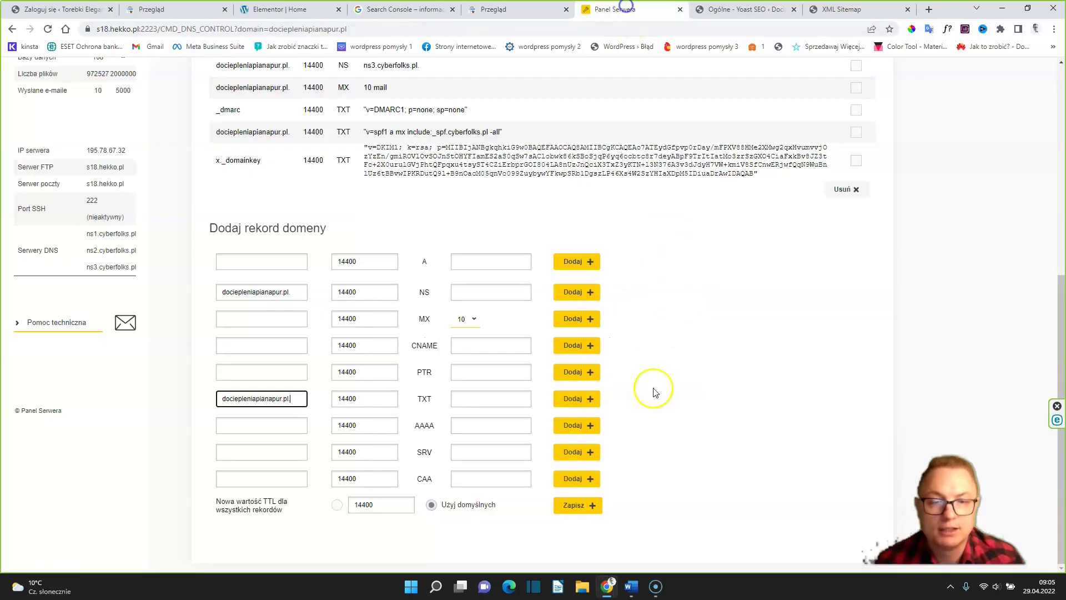
click(508, 400)
right_click(508, 399)
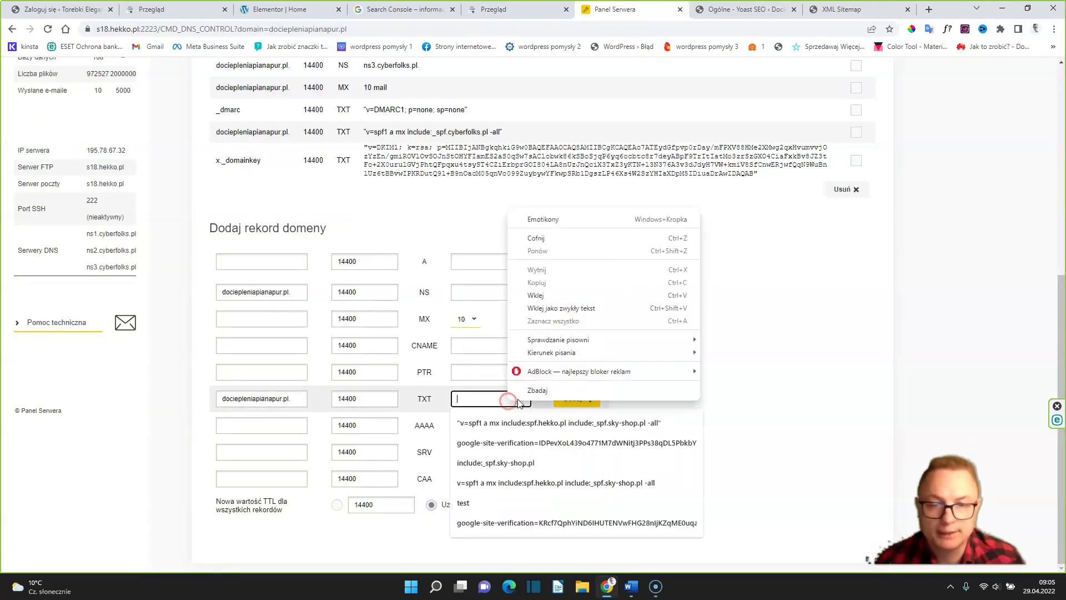
click(538, 291)
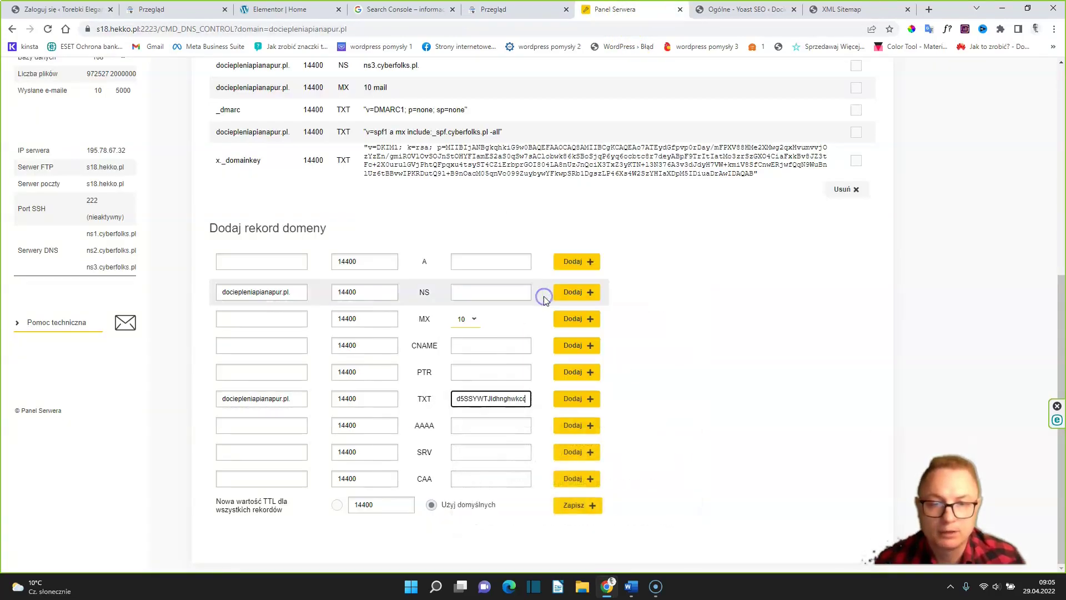
click(588, 406)
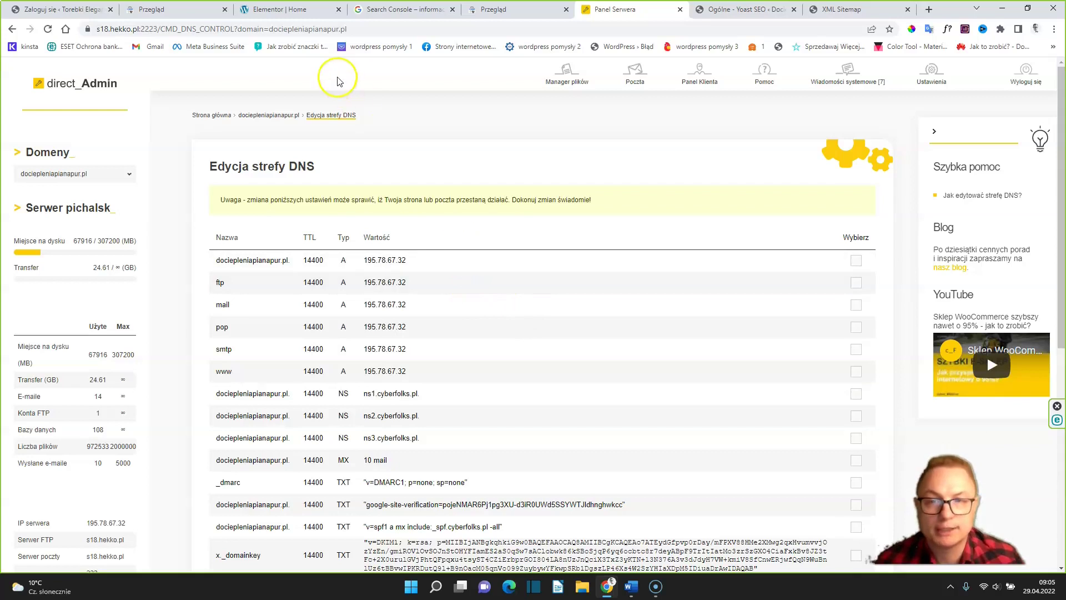
- Return to Search Console and request DNS ownership verification for dociepleniapianapur.pl
click(510, 10)
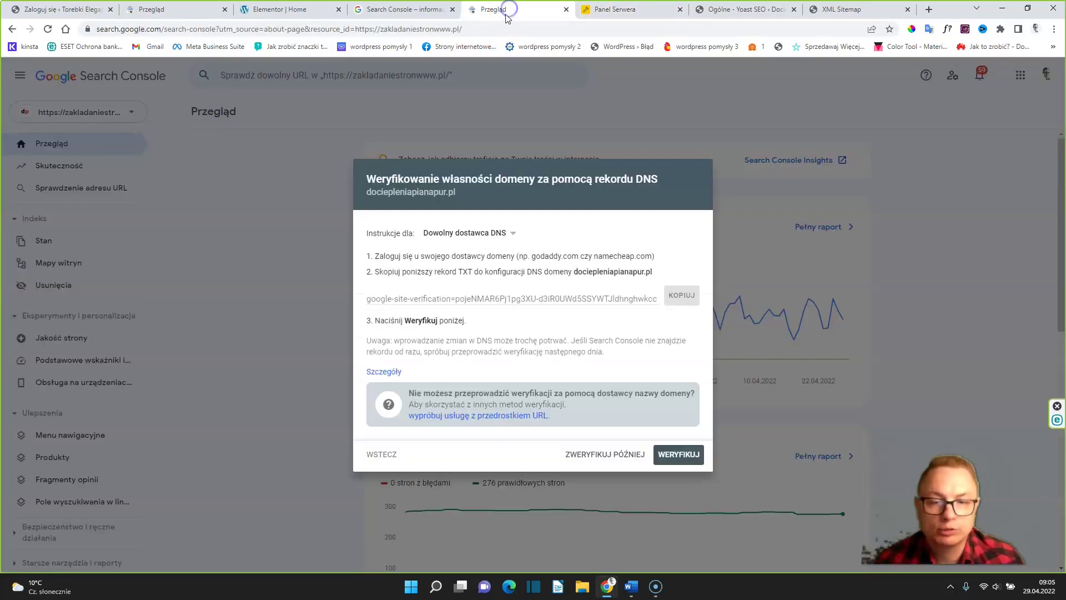
click(673, 458)
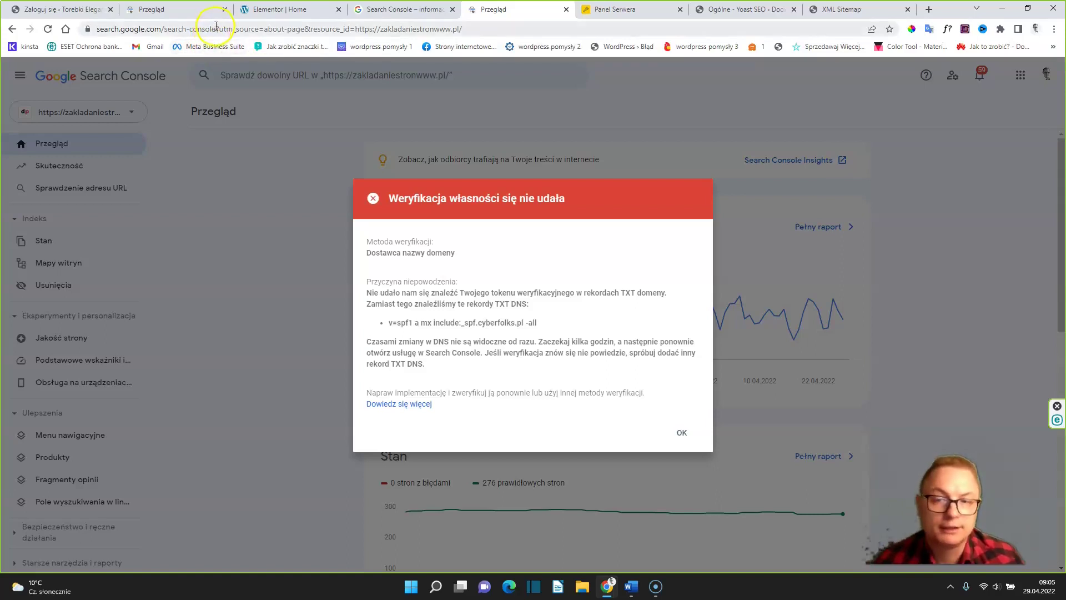
- Switch to the other Search Console page, go to the imperiumtaxi.pl property and open its sitemaps report
click(189, 8)
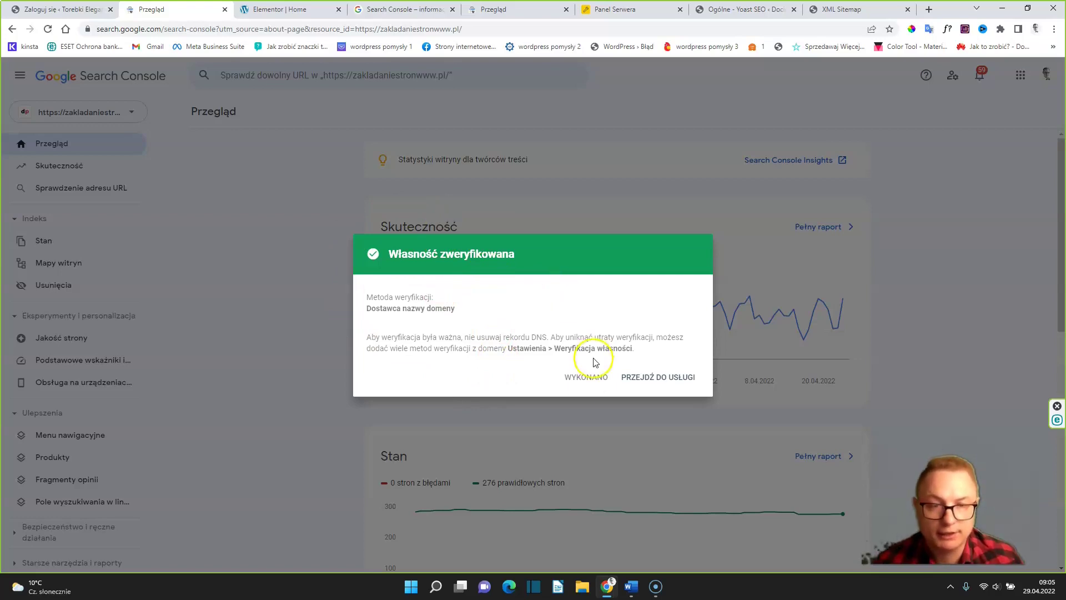
click(652, 383)
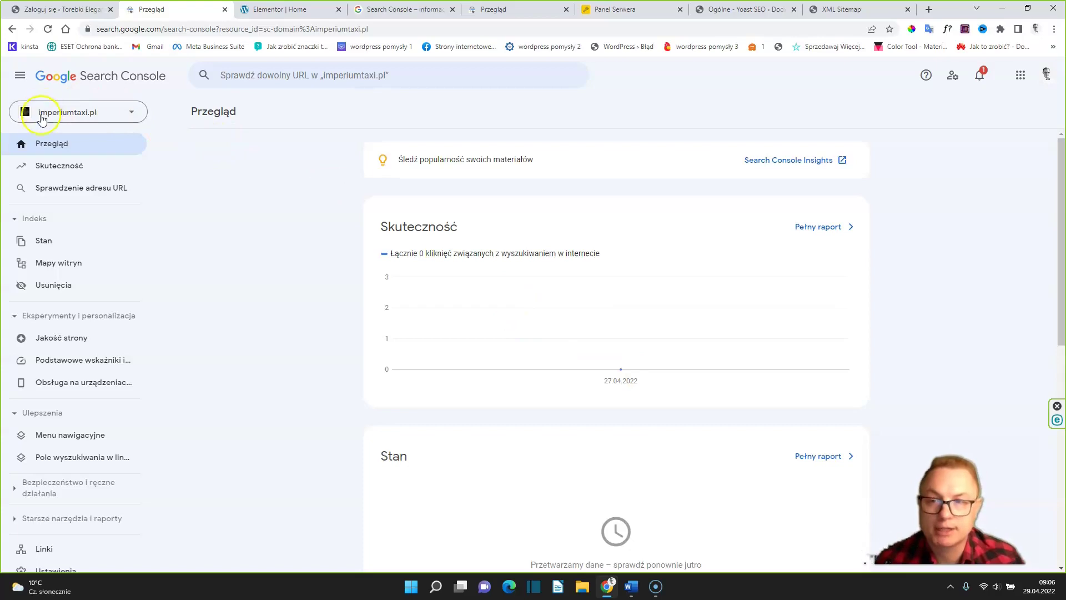
click(58, 263)
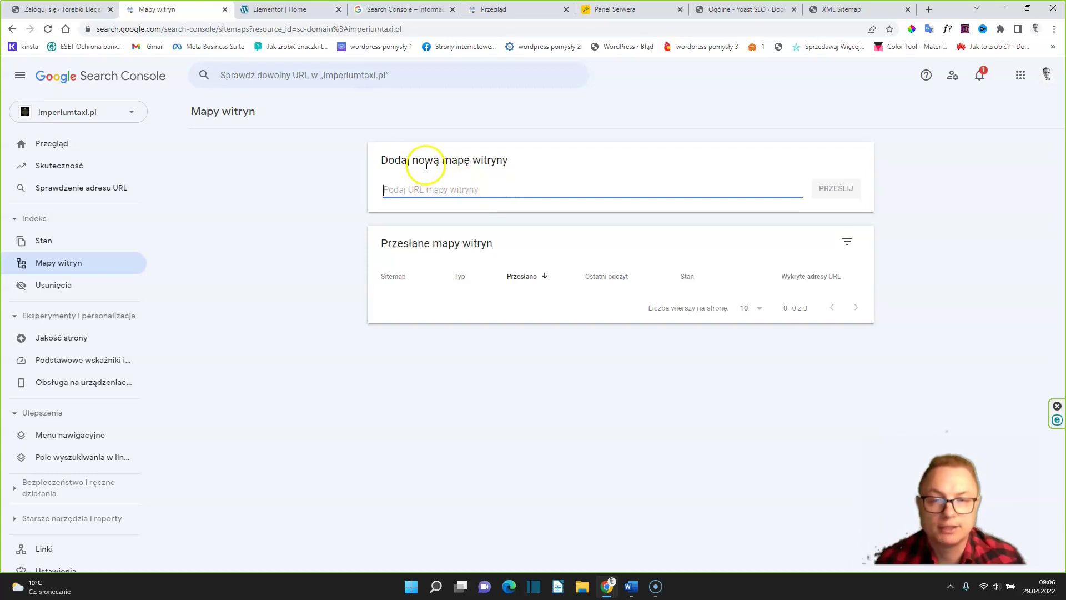
- Copy the full address of imperiumtaxi.pl's sitemap_index.xml from its Yoast SEO XML sitemap page
click(839, 10)
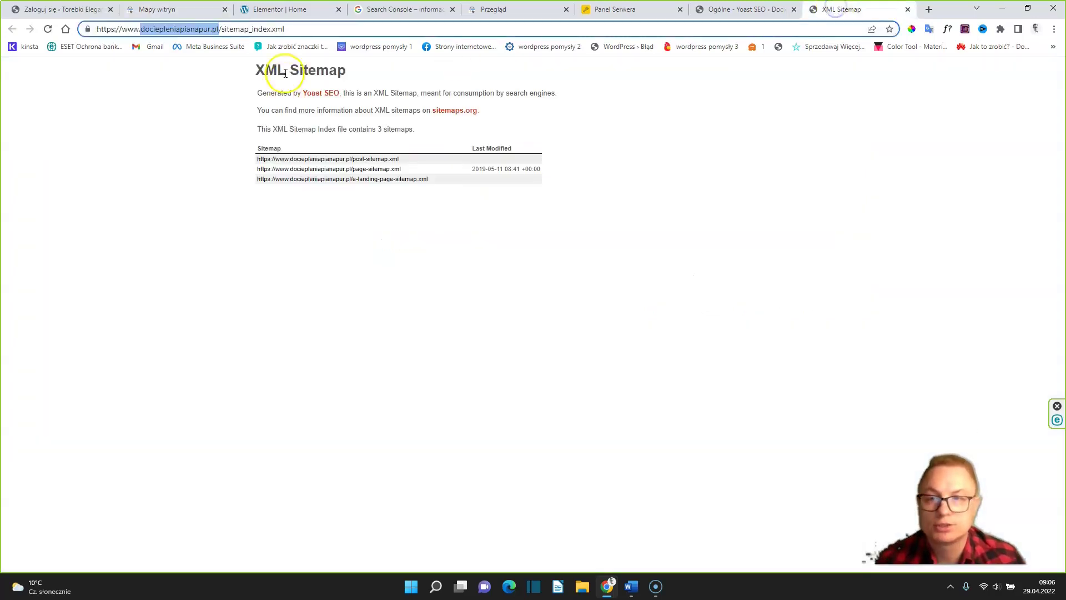
click(190, 30)
key(ctrl+c)
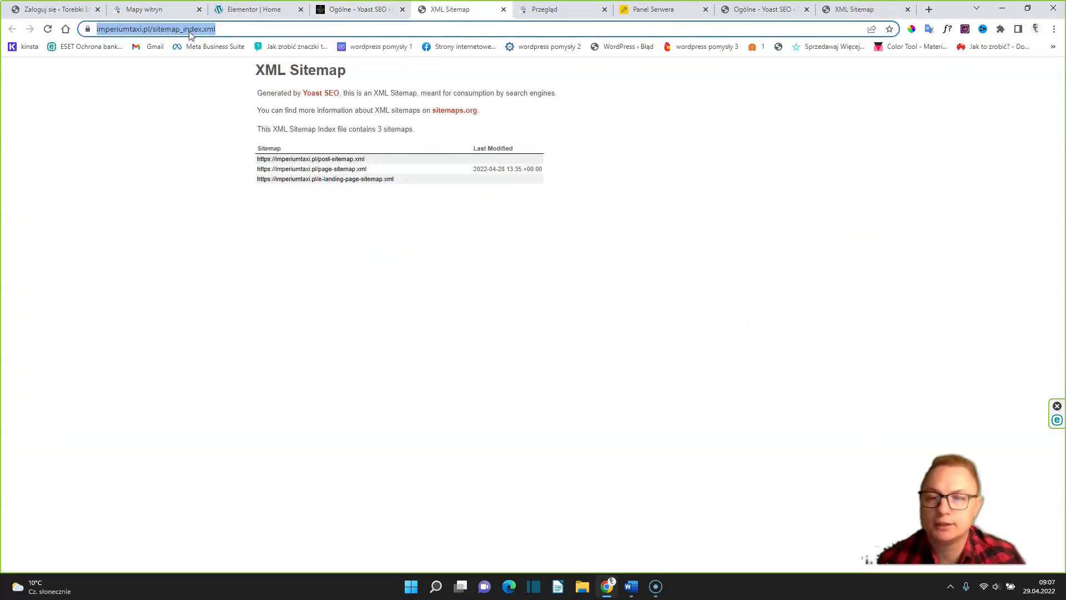
right_click(190, 31)
click(225, 95)
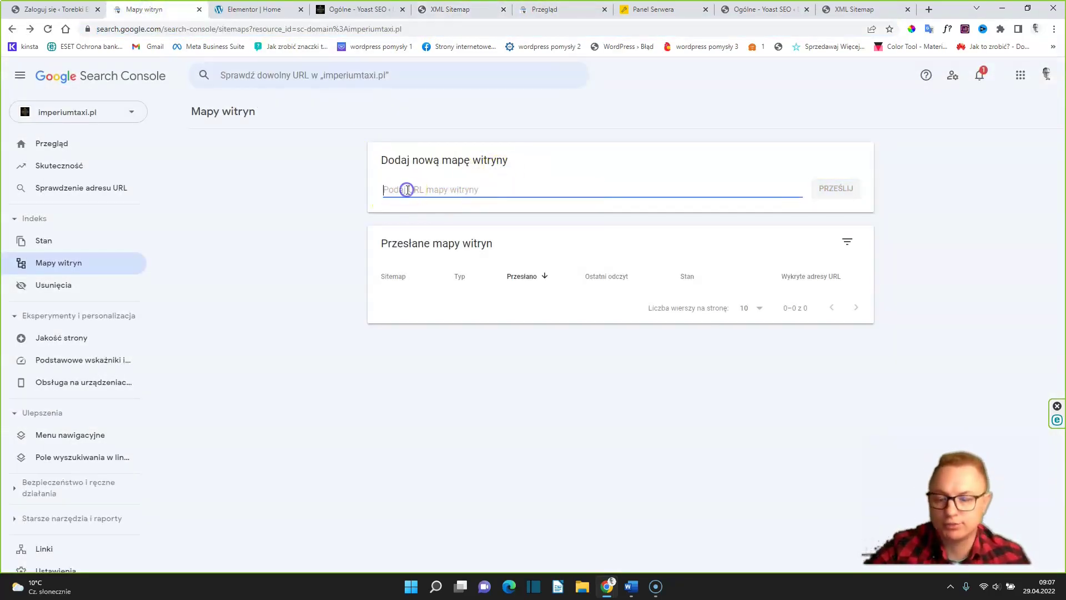
key(ctrl+v)
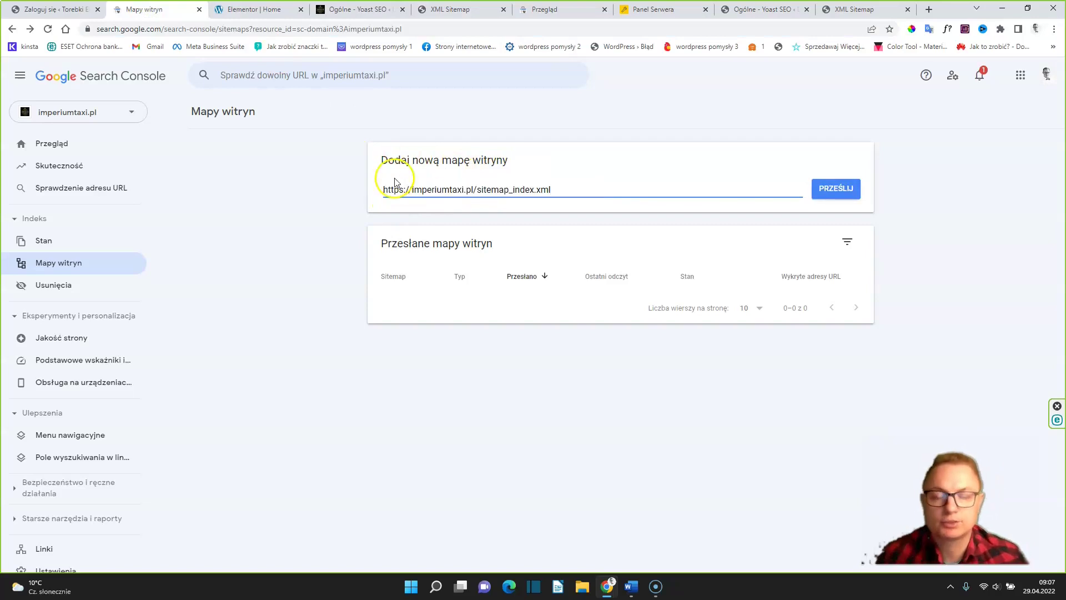
click(834, 188)
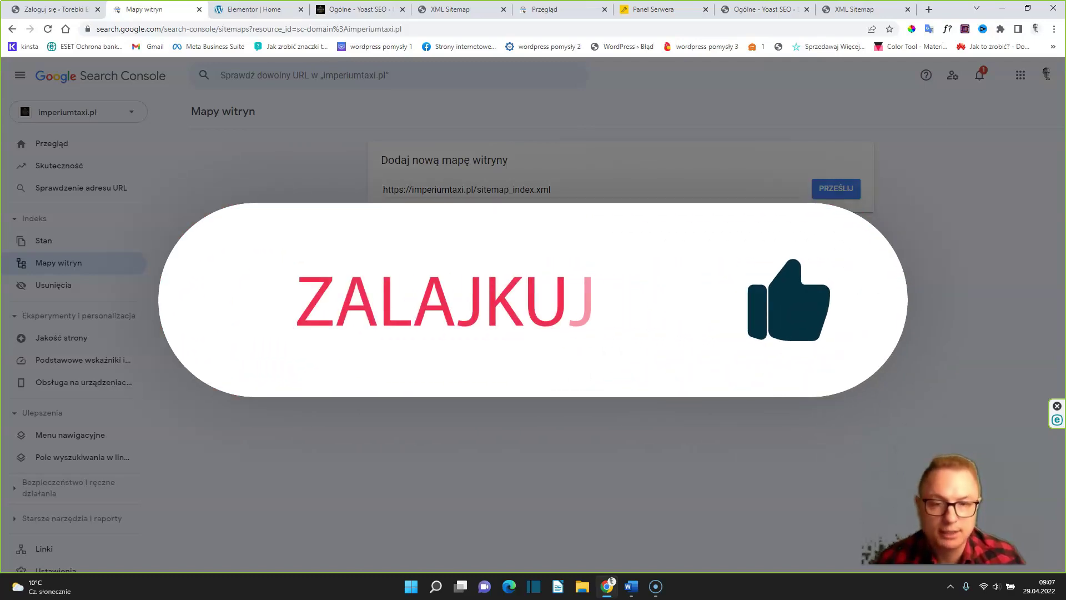
key(Return)
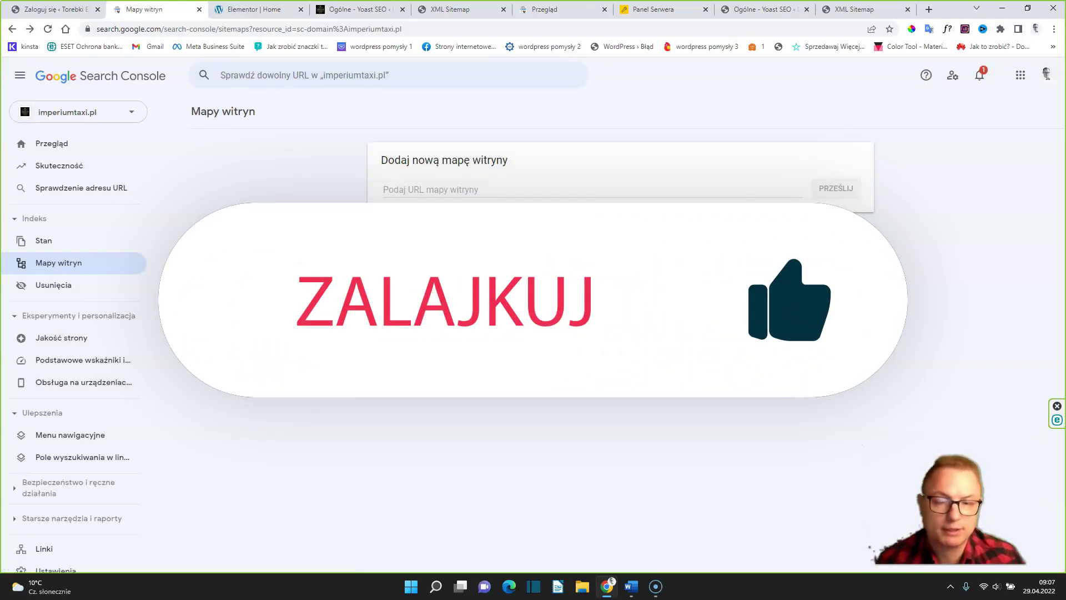